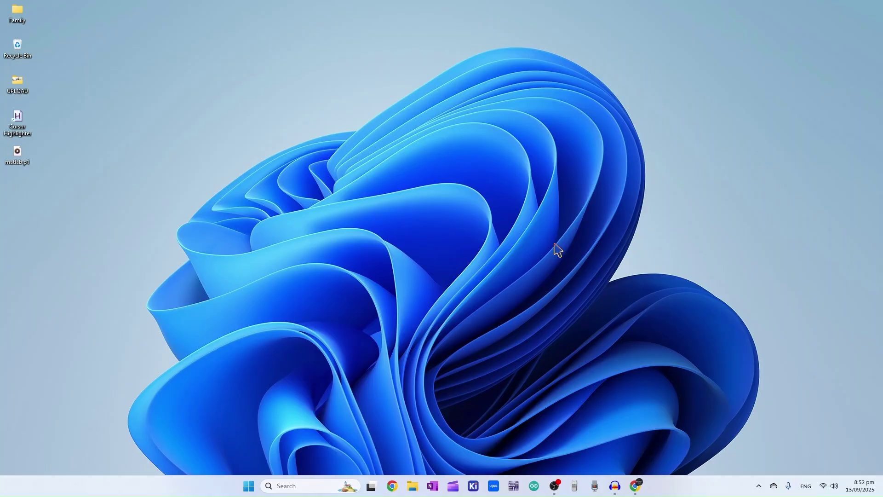
Search the web for matlab, open the official MathWorks MATLAB product page and dismiss its region prompt
{"action": "left_click", "coordinate": [634, 487]}
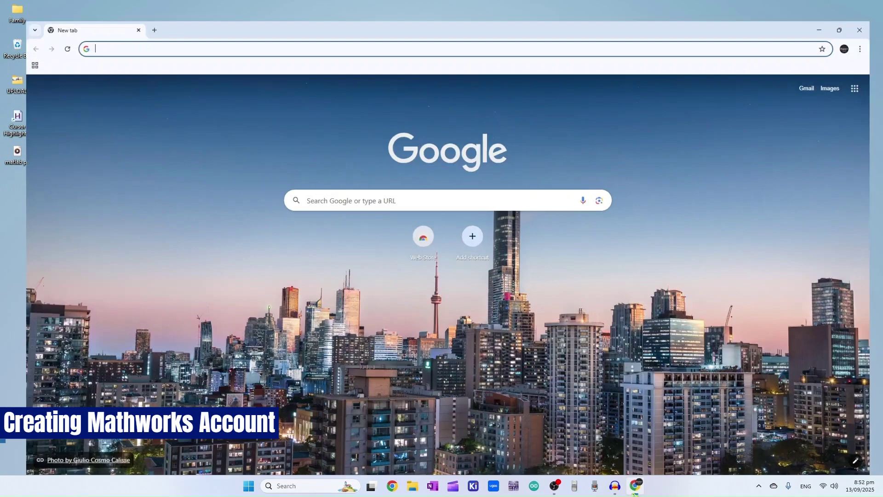
{"action": "type", "text": "m"}
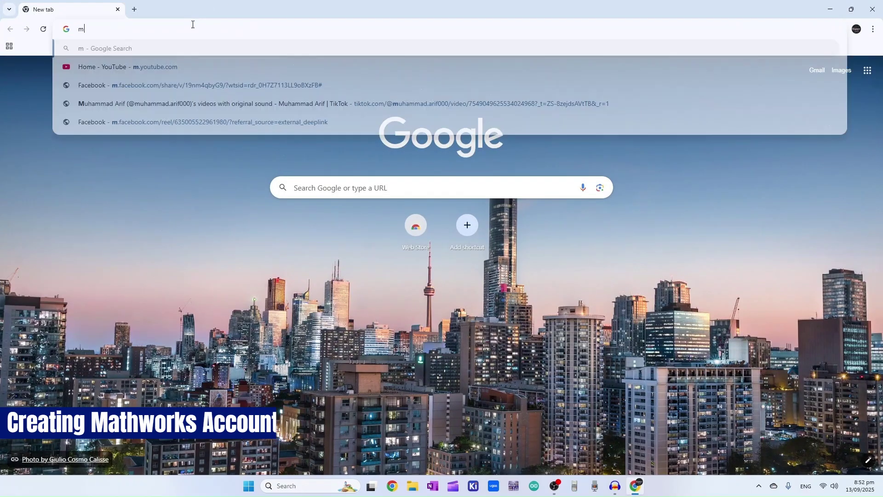
{"action": "type", "text": "atlab"}
{"action": "key", "text": "Return"}
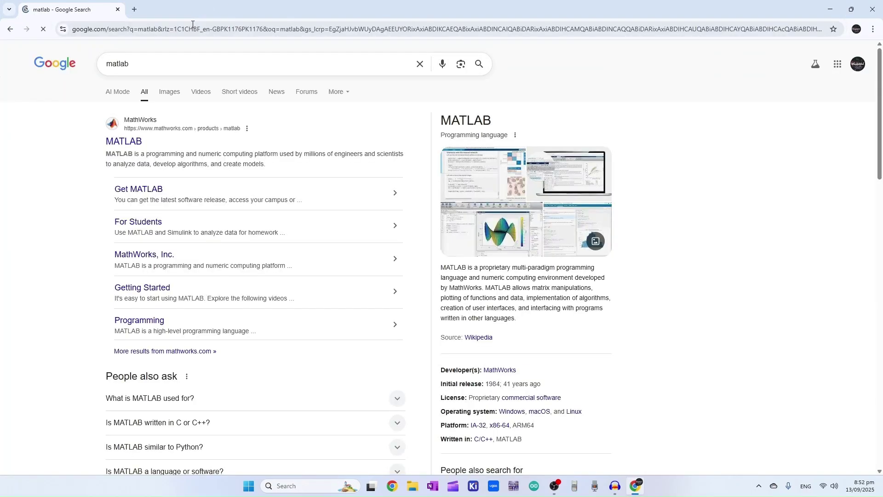
{"action": "left_click", "coordinate": [124, 143]}
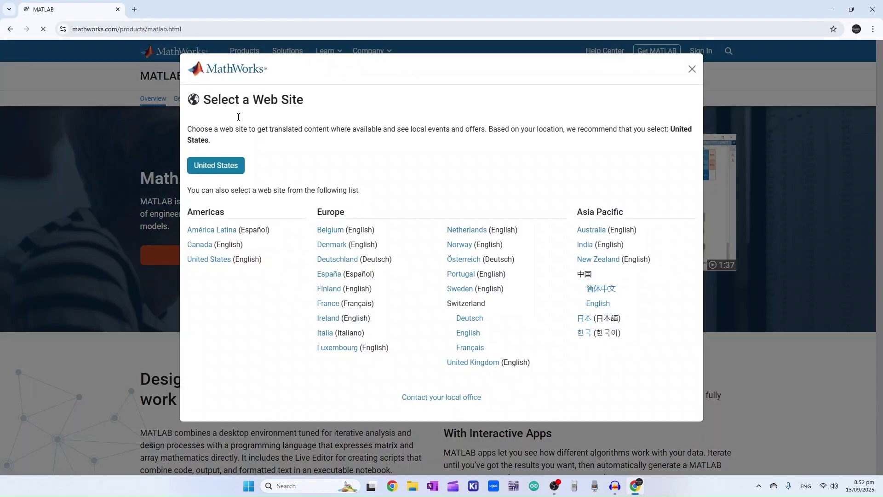
{"action": "left_click", "coordinate": [693, 69]}
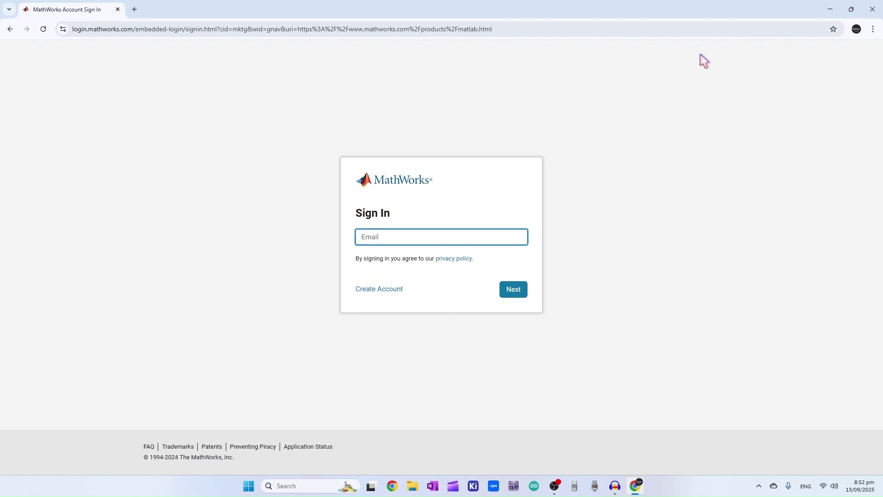
Start a new MathWorks account with a personal email address, continuing past the personal-email warning
{"action": "left_click", "coordinate": [388, 294]}
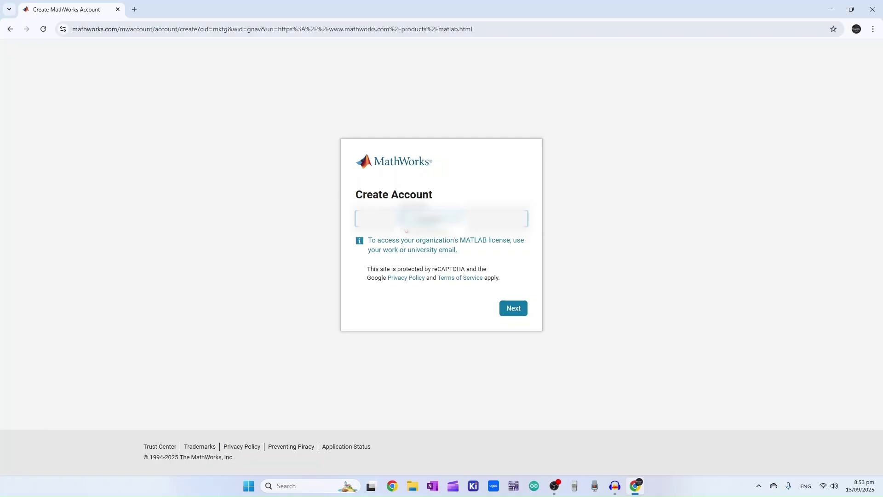
{"action": "left_click", "coordinate": [512, 308]}
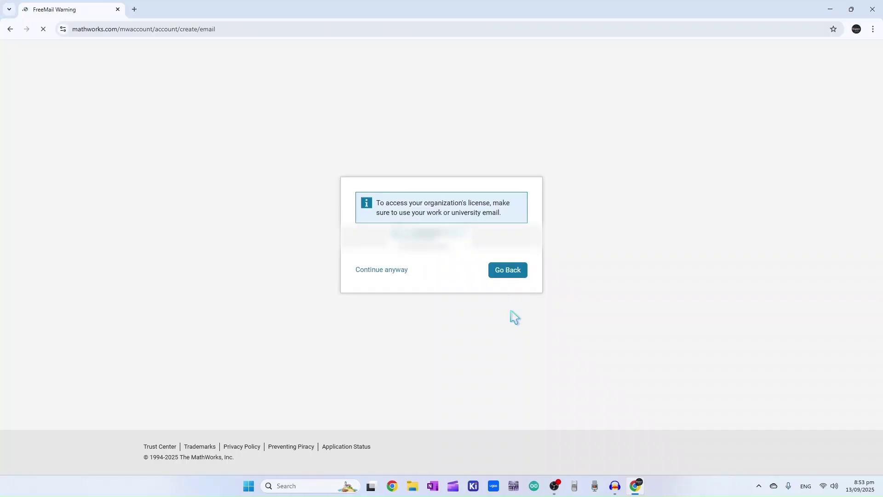
{"action": "left_click", "coordinate": [398, 275]}
{"action": "left_click", "coordinate": [399, 272]}
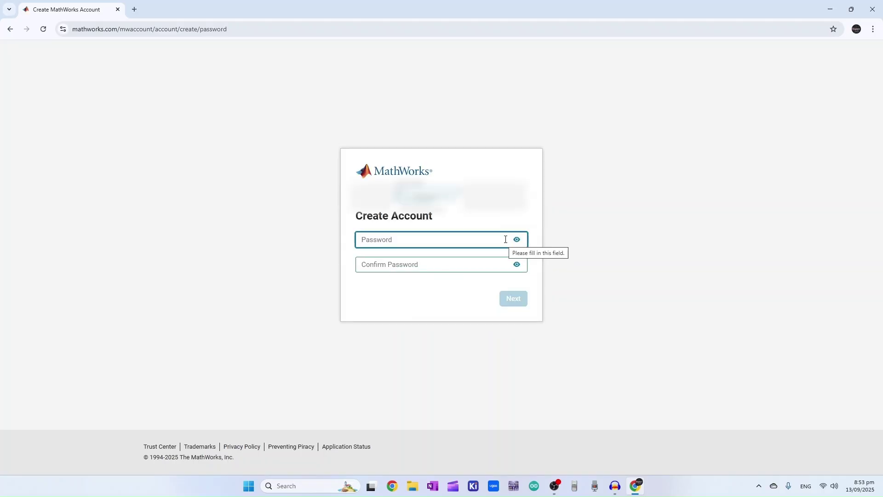
Enter the account password, paste it into the confirmation field, and submit it
{"action": "type", "text": "•••••••••••"}
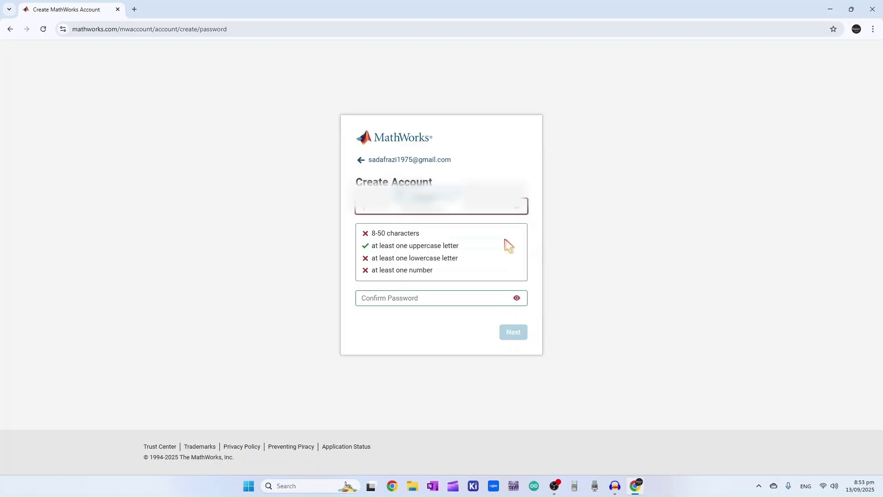
{"action": "key", "text": "Tab"}
{"action": "key", "text": "ctrl+v"}
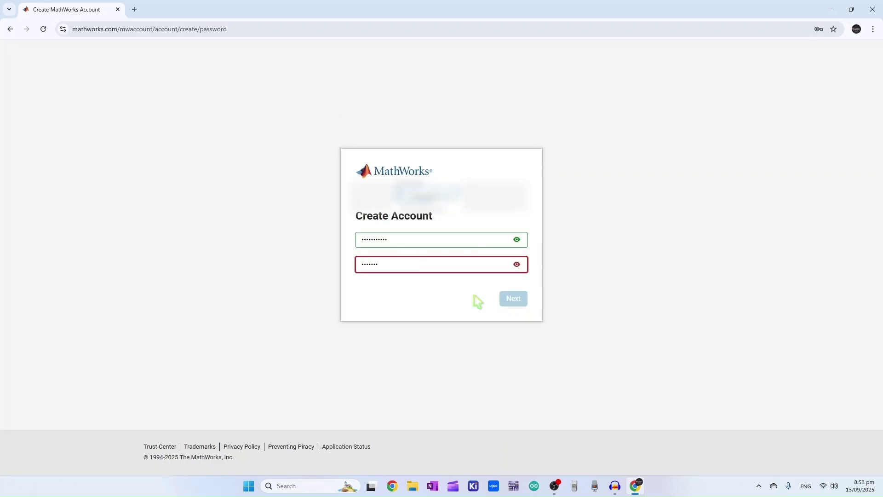
{"action": "left_click", "coordinate": [523, 300]}
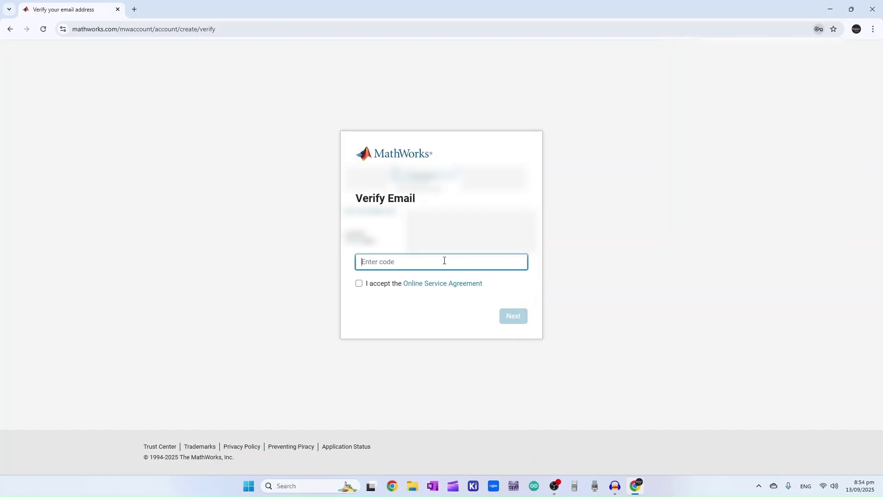
In a new tab, search gmail, open the Gmail inbox and the MathWorks Verify Email Address message
{"action": "key", "text": "ctrl+t"}
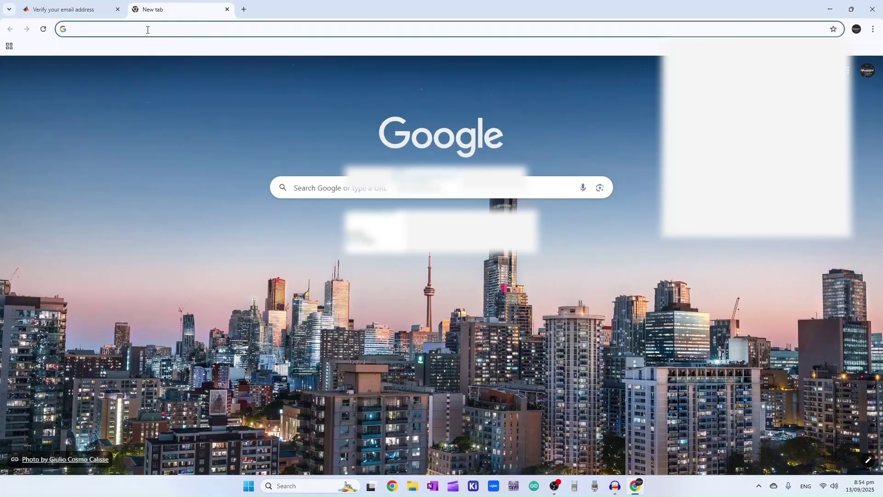
{"action": "type", "text": "gmail"}
{"action": "key", "text": "Return"}
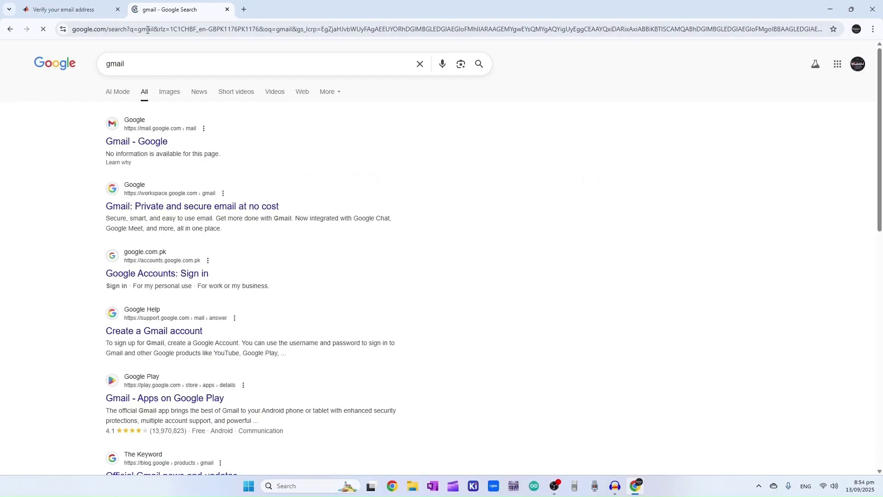
{"action": "left_click", "coordinate": [143, 144]}
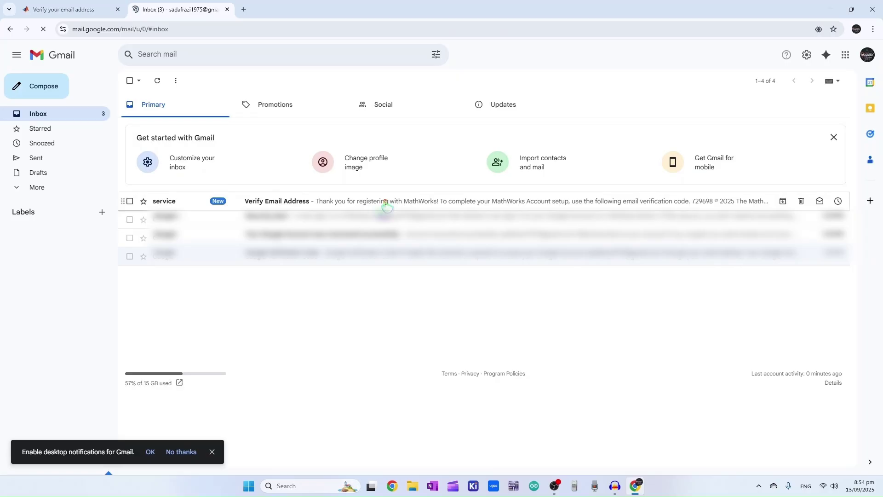
{"action": "left_click", "coordinate": [386, 203]}
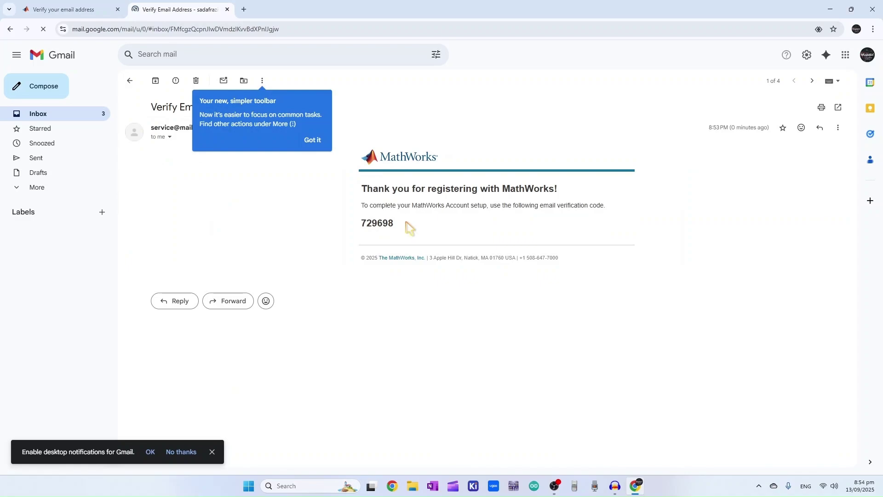
Back on the MathWorks tab, enter the emailed verification code and accept the Online Service Agreement
{"action": "left_click", "coordinate": [69, 9]}
{"action": "left_click", "coordinate": [359, 284]}
{"action": "left_click", "coordinate": [513, 316]}
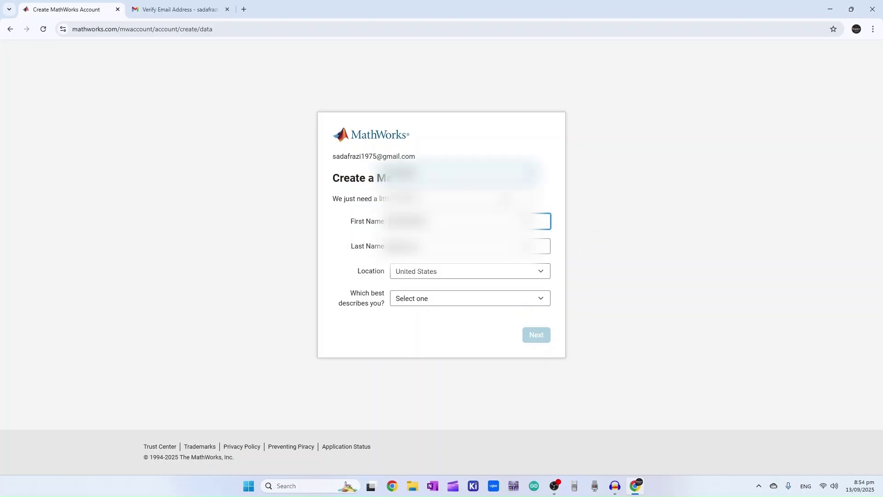
Fill in the profile with name, location and role Student (Graduate-level), then submit it
{"action": "left_click", "coordinate": [470, 298]}
{"action": "left_click", "coordinate": [470, 323]}
{"action": "left_click", "coordinate": [470, 312]}
{"action": "left_click", "coordinate": [470, 347]}
{"action": "left_click", "coordinate": [393, 339]}
{"action": "left_click", "coordinate": [544, 383]}
Enter the school as 'NED UNIVERISTY', submit it and dismiss the region prompt on MATLAB Home
{"action": "left_click", "coordinate": [522, 266]}
{"action": "type", "text": "NED UNIVERISTY"}
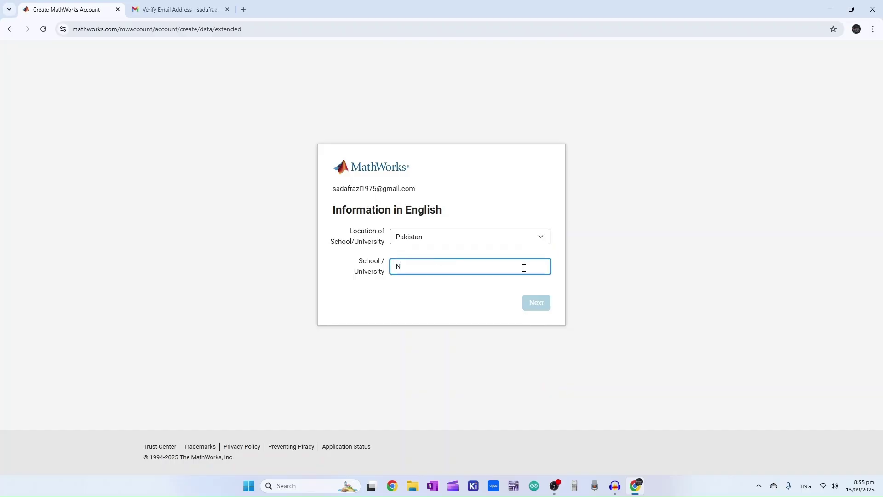
{"action": "left_click", "coordinate": [534, 303]}
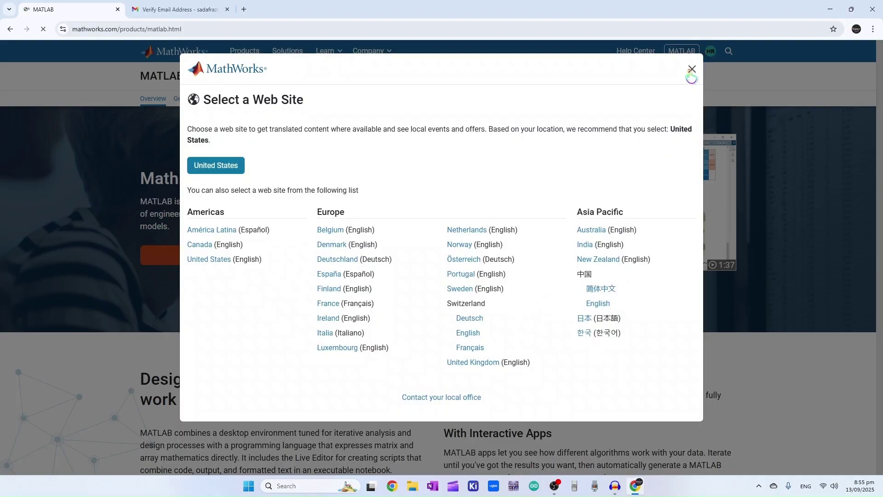
{"action": "left_click", "coordinate": [690, 69]}
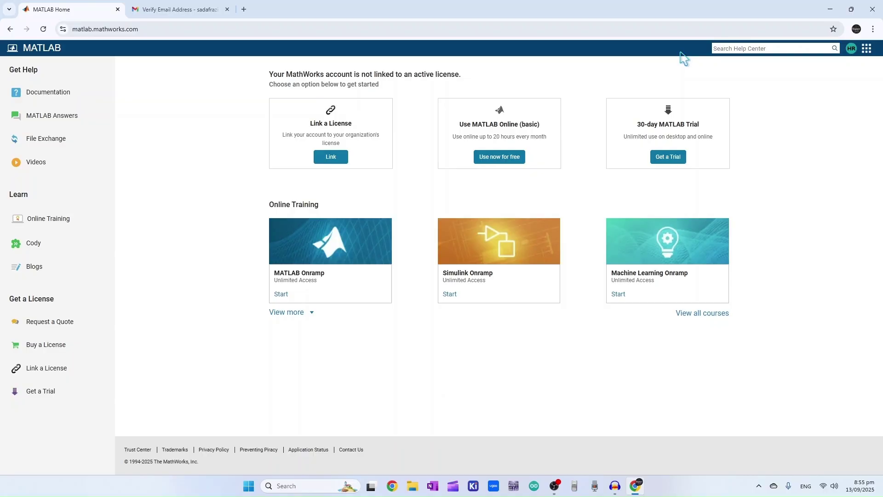
Launch MATLAB Online with Use now for free and create a new blank script from New > Script
{"action": "left_click", "coordinate": [496, 159]}
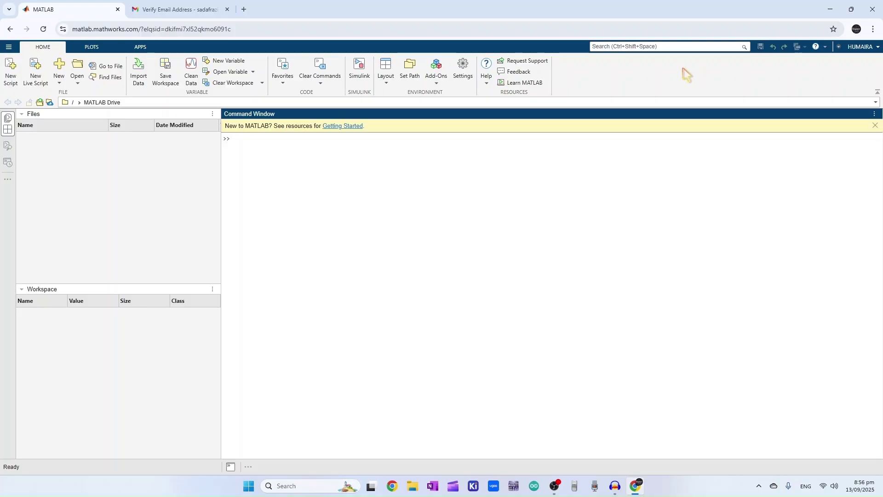
{"action": "left_click", "coordinate": [61, 85]}
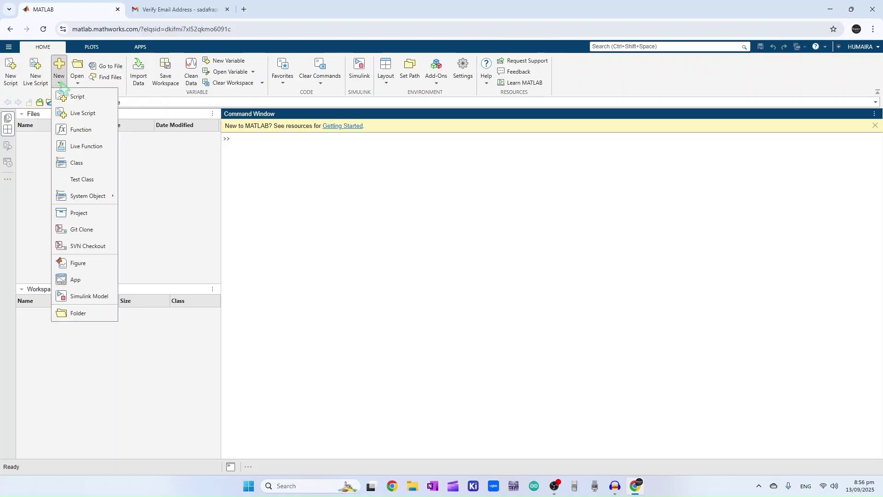
{"action": "left_click", "coordinate": [74, 100]}
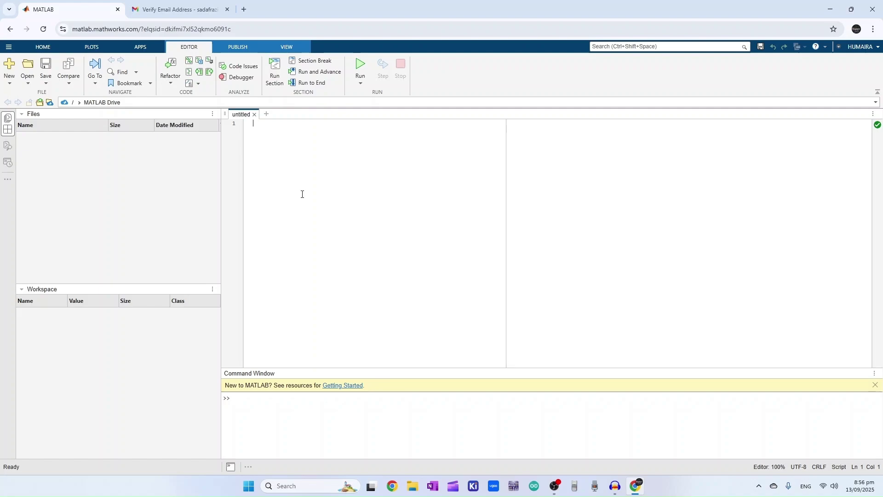
Write clc; a=1; b=2; c=a+b; disp(c); in the editor and enlarge the editor text
{"action": "type", "text": "clc; a=1; b=2; c=a+b; disp()"}
{"action": "key", "text": "Left"}
{"action": "type", "text": "c"}
{"action": "key", "text": "Right"}
{"action": "type", "text": ";"}
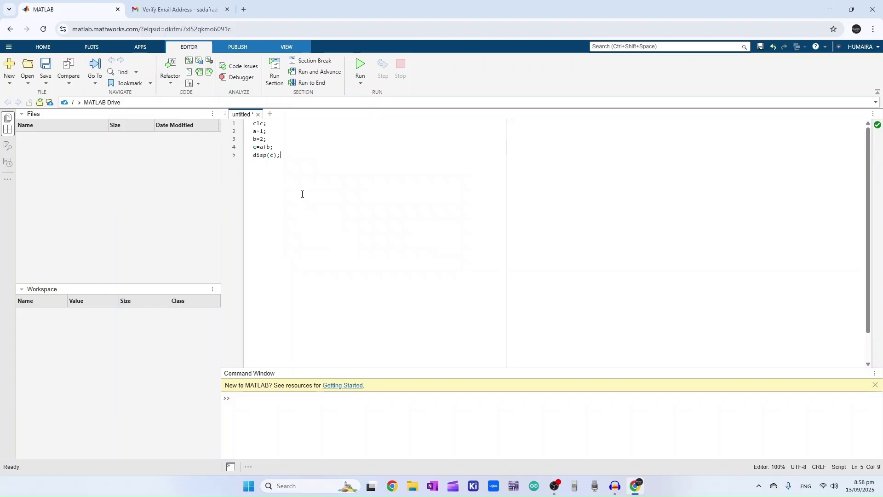
{"action": "key", "text": "ctrl+plus"}
{"action": "key", "text": "ctrl+plus"}
{"action": "key", "text": "ctrl+plus"}
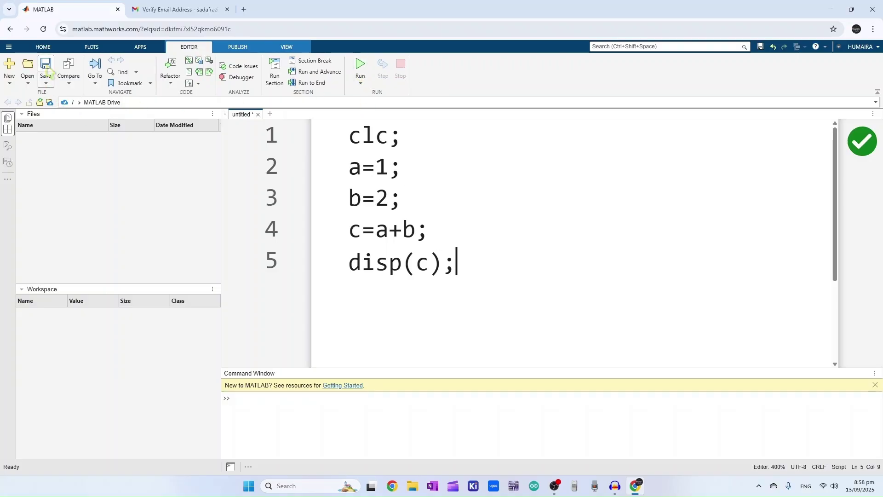
Rename the untitled script to sum, save it as sum.m, and run it to print 3
{"action": "left_click", "coordinate": [47, 70]}
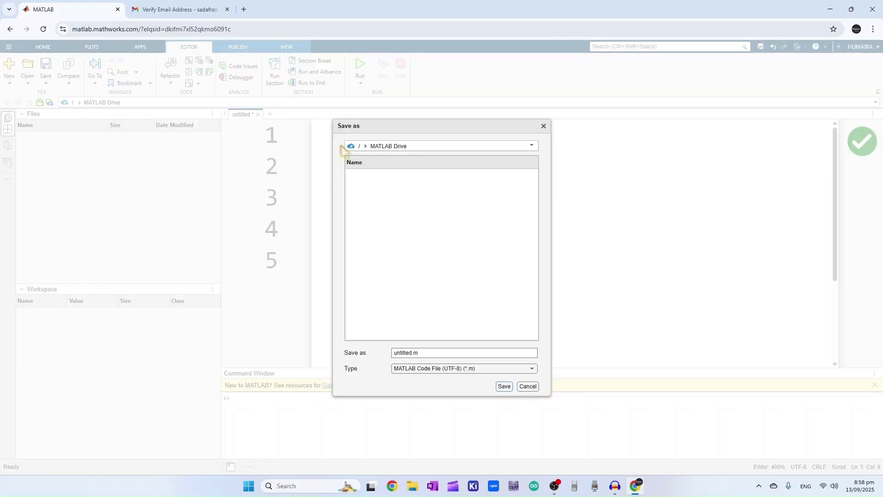
{"action": "left_click", "coordinate": [403, 352]}
{"action": "double_click", "coordinate": [403, 352]}
{"action": "type", "text": "sum"}
{"action": "left_click", "coordinate": [501, 387]}
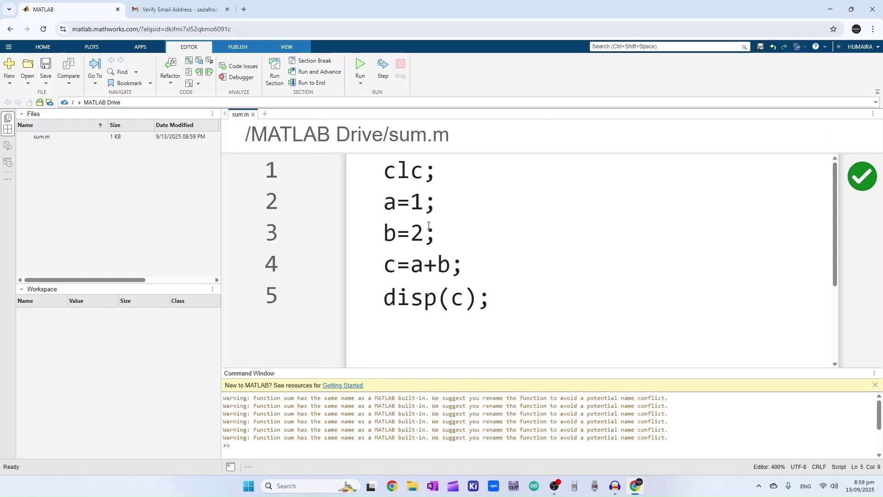
{"action": "left_click", "coordinate": [364, 72]}
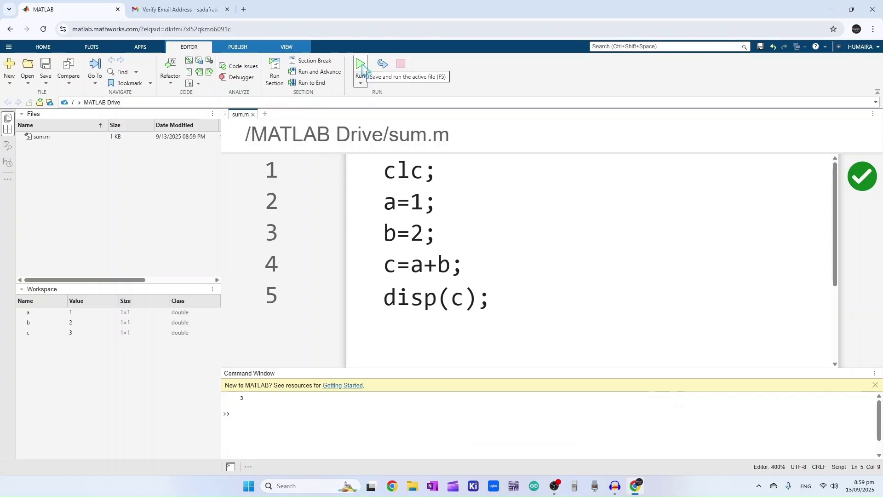